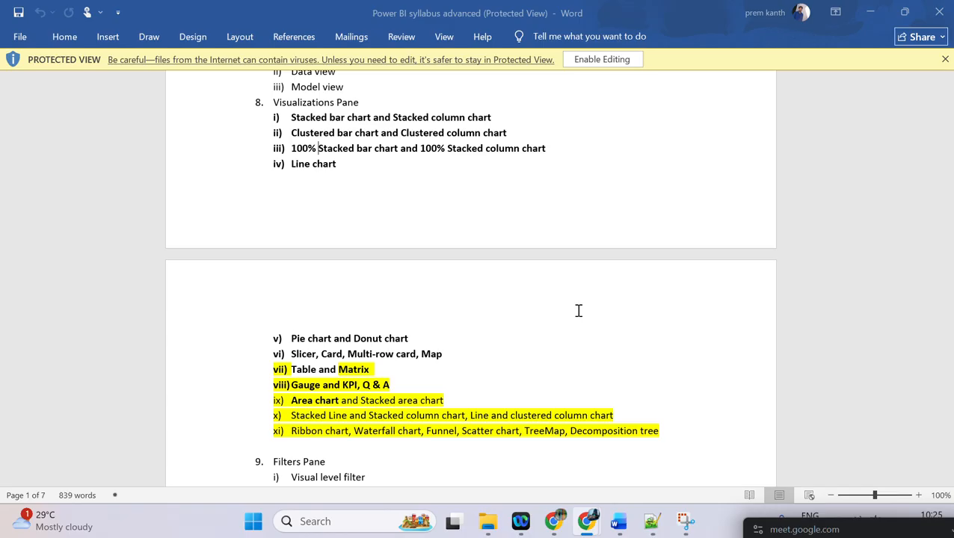
# Step: Switch to Power BI Desktop from the desktop and start a blank report
pyautogui.press('super+d')
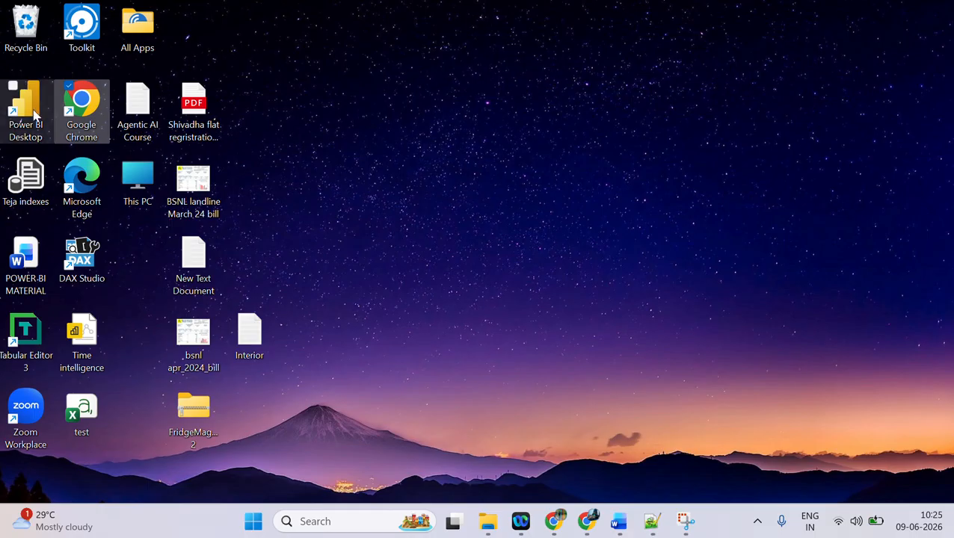
pyautogui.doubleClick(34, 113)
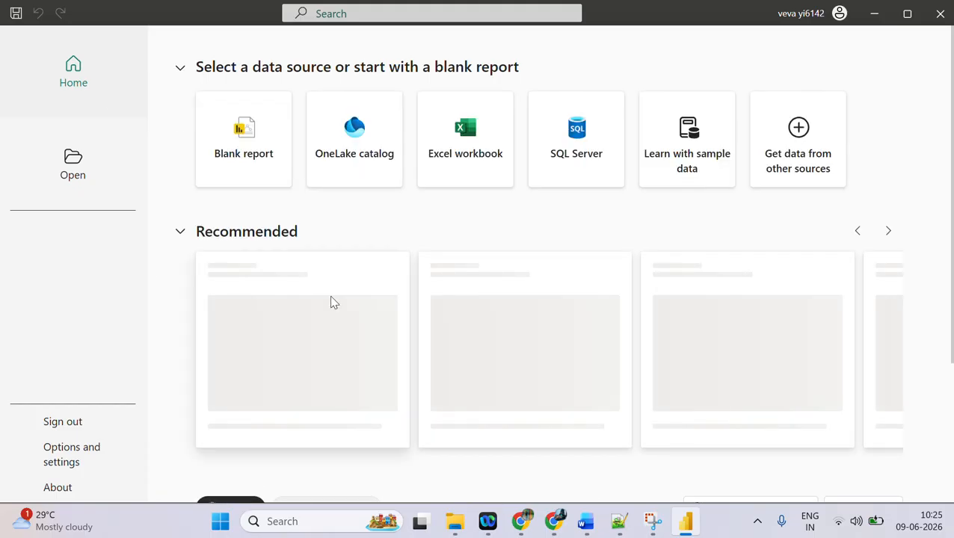
pyautogui.press('super+d')
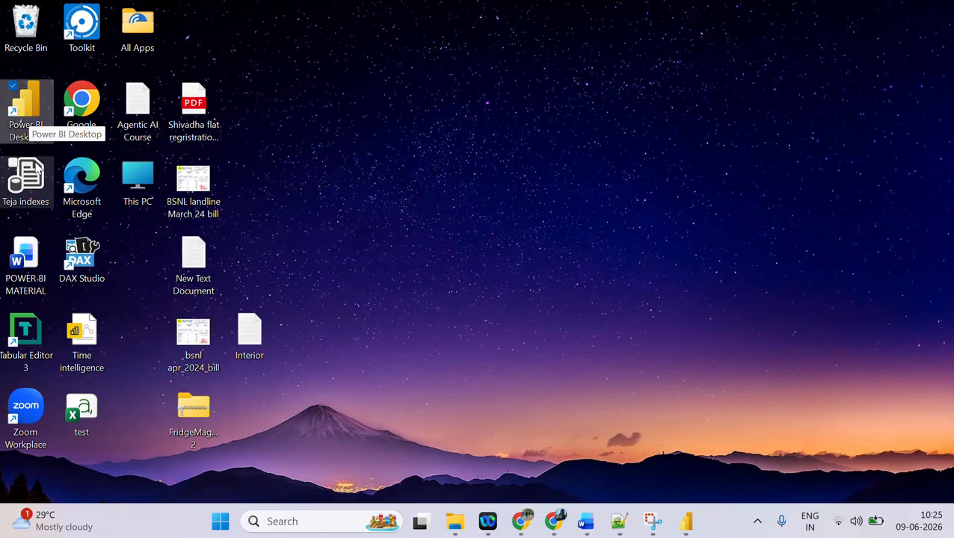
pyautogui.doubleClick(31, 110)
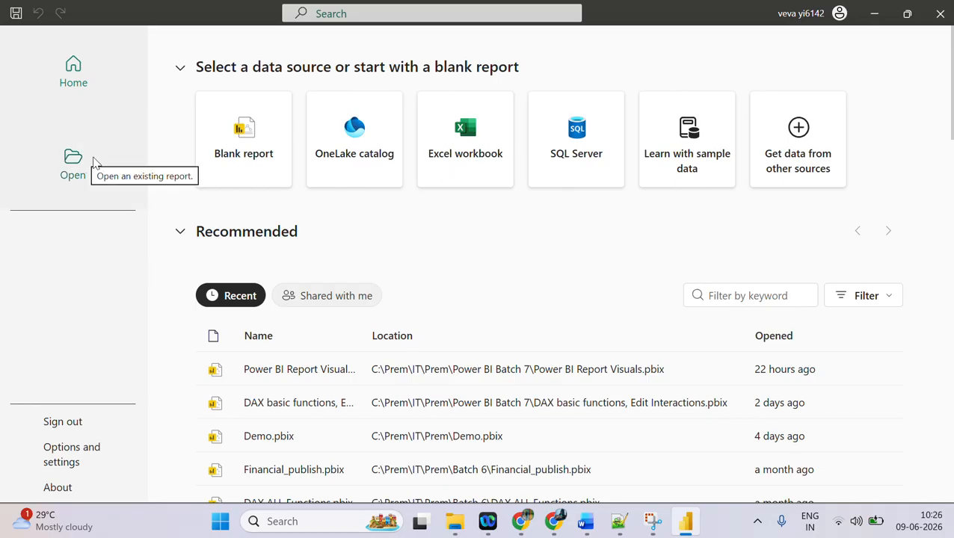
pyautogui.click(242, 147)
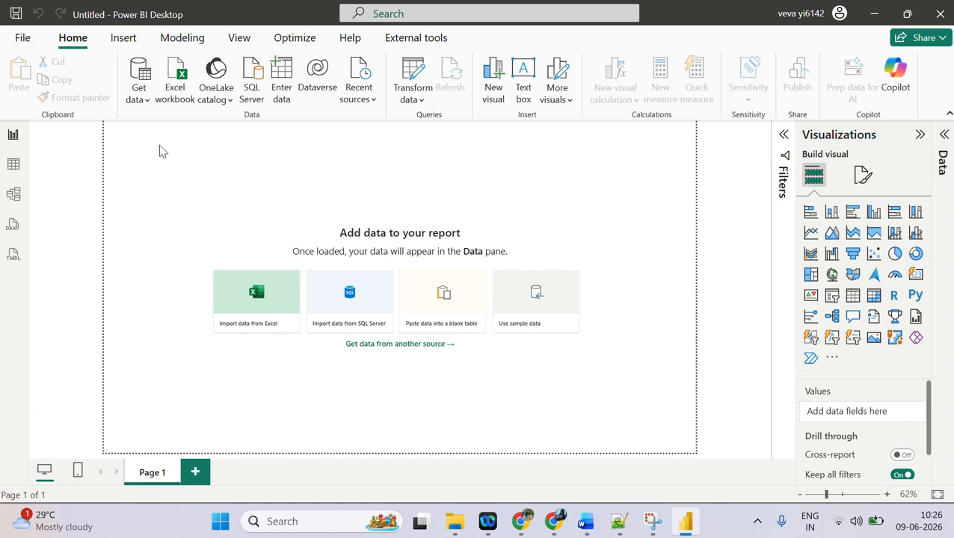
# Step: Start importing an Excel workbook and browse to the Power BI Batch 7 folder inside Prem
pyautogui.click(137, 104)
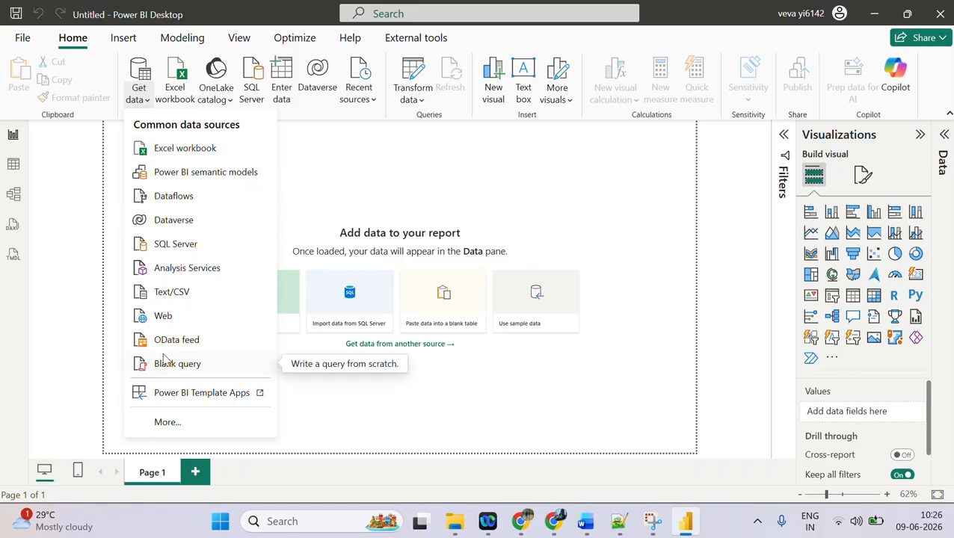
pyautogui.click(192, 152)
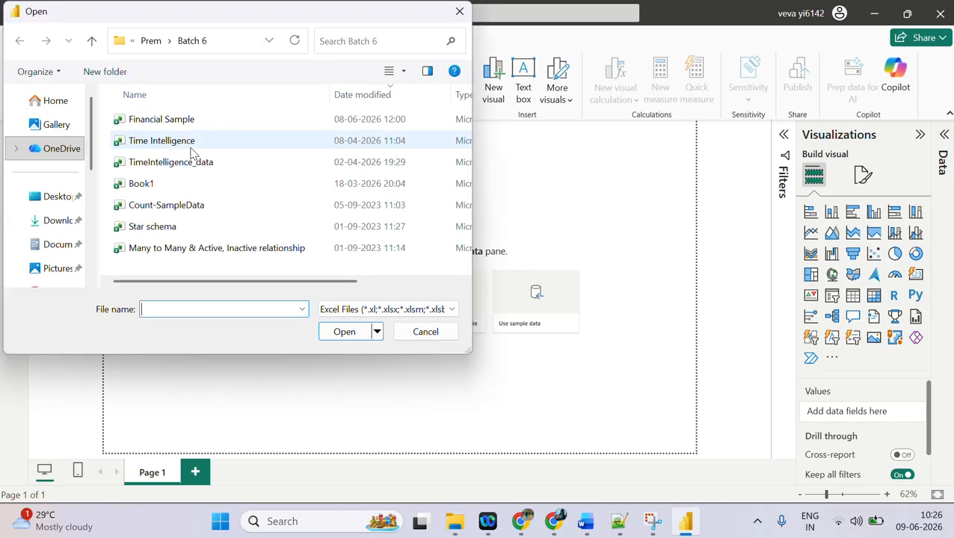
pyautogui.moveTo(152, 17); pyautogui.dragTo(309, 209)
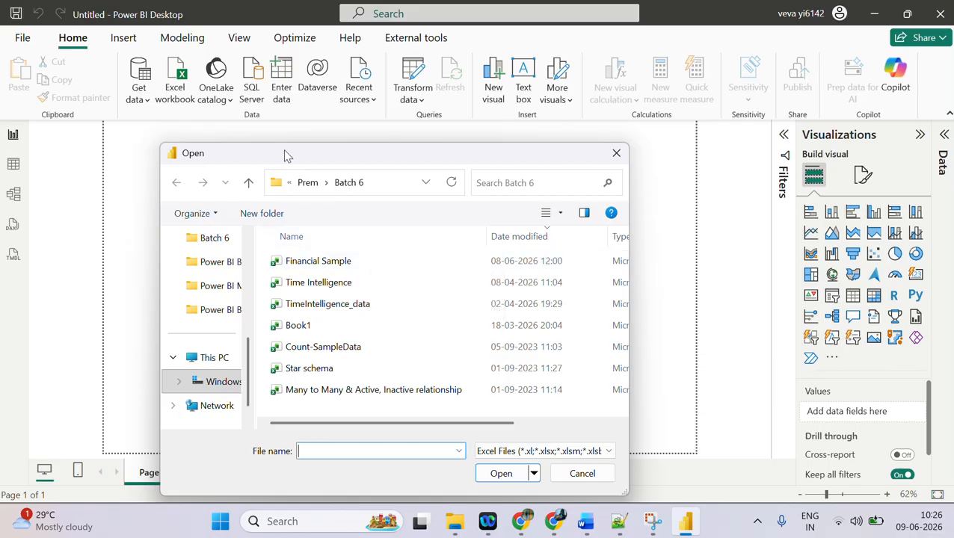
pyautogui.moveTo(288, 157); pyautogui.dragTo(236, 76)
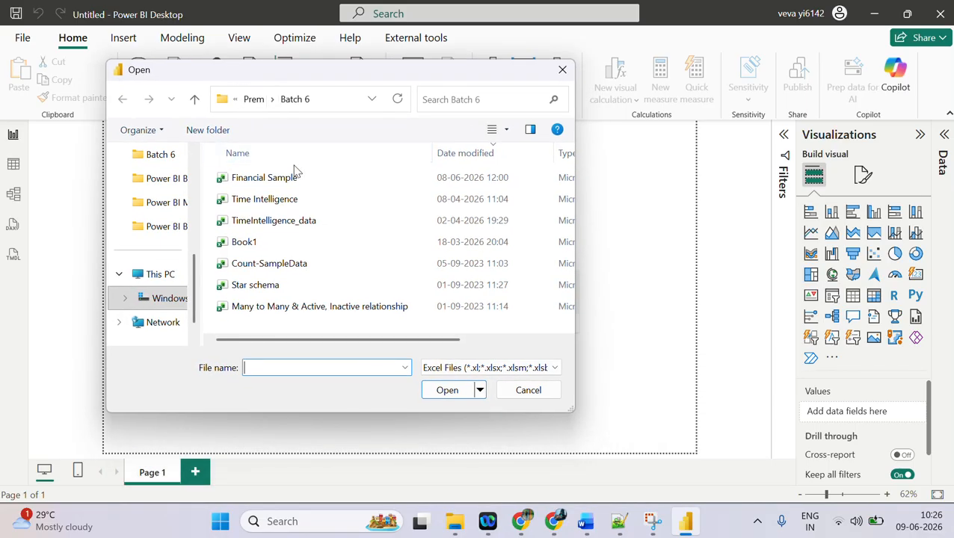
pyautogui.click(255, 100)
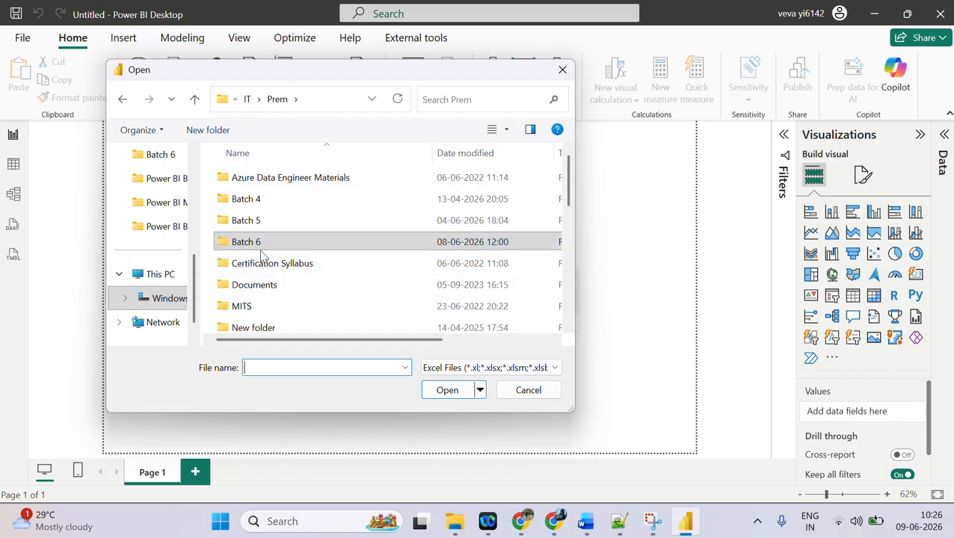
pyautogui.press('Down')
pyautogui.press('Down')
pyautogui.press('Down')
pyautogui.press('Down')
pyautogui.press('Down')
pyautogui.press('Down')
pyautogui.press('Down')
pyautogui.press('Down')
pyautogui.press('Down')
pyautogui.press('Down')
pyautogui.press('Down')
pyautogui.press('Down')
pyautogui.press('Down')
pyautogui.press('Down')
pyautogui.press('Down')
pyautogui.press('Down')
pyautogui.press('Down')
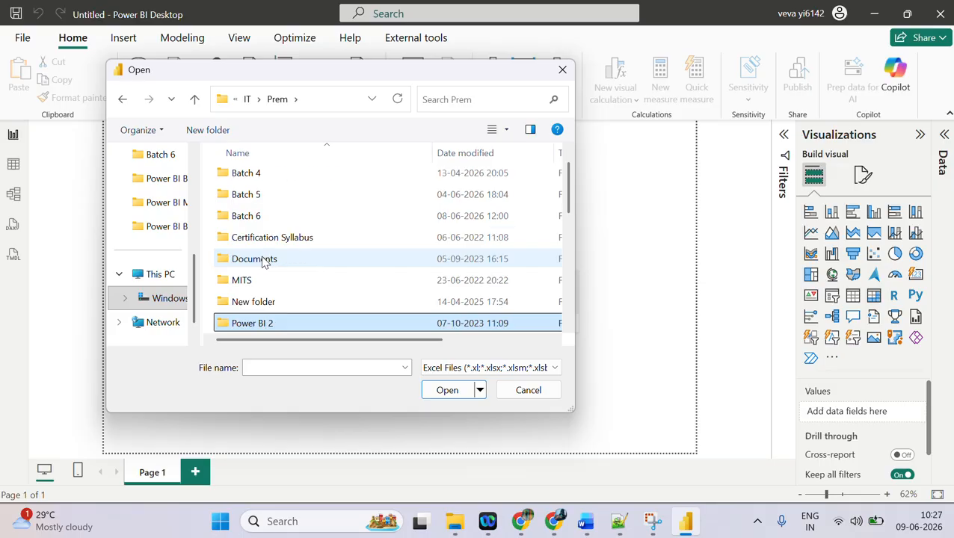
pyautogui.press('Up')
pyautogui.press('Up')
pyautogui.press('Up')
pyautogui.press('Up')
pyautogui.press('Up')
pyautogui.press('Up')
pyautogui.press('Up')
pyautogui.press('Up')
pyautogui.press('Up')
pyautogui.press('Up')
pyautogui.press('Up')
pyautogui.press('Up')
pyautogui.press('Up')
pyautogui.press('Up')
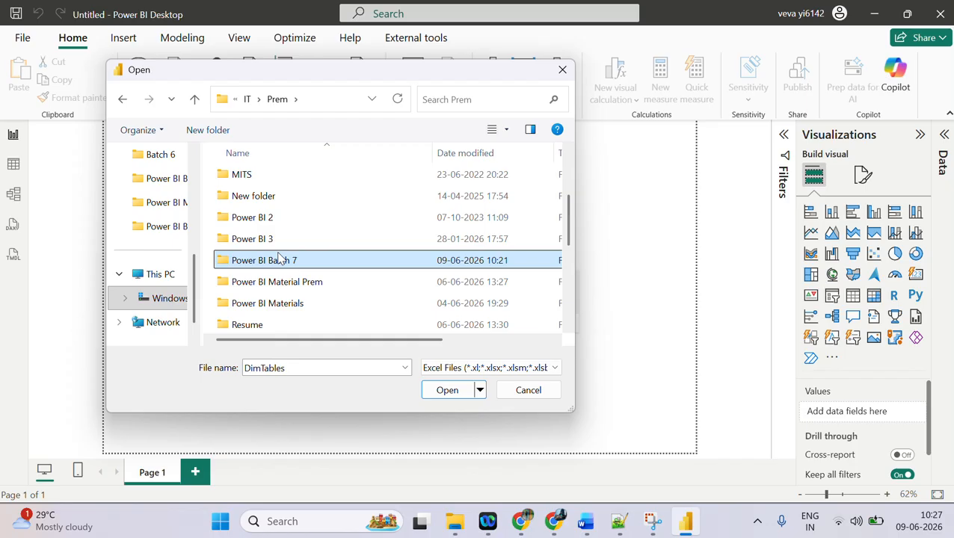
pyautogui.doubleClick(279, 260)
# Step: Open the Financial Sample workbook and load its Sheet1 into the report
pyautogui.click(288, 204)
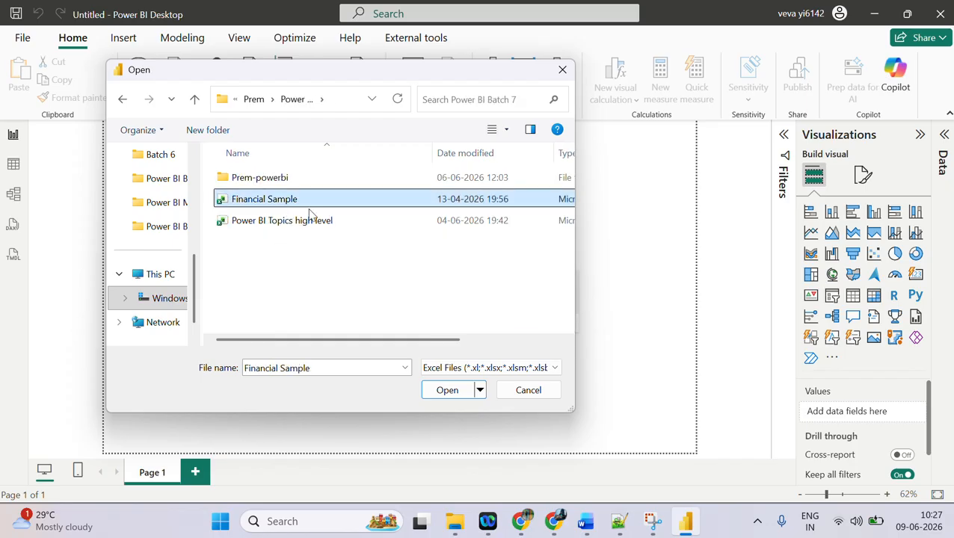
pyautogui.click(446, 390)
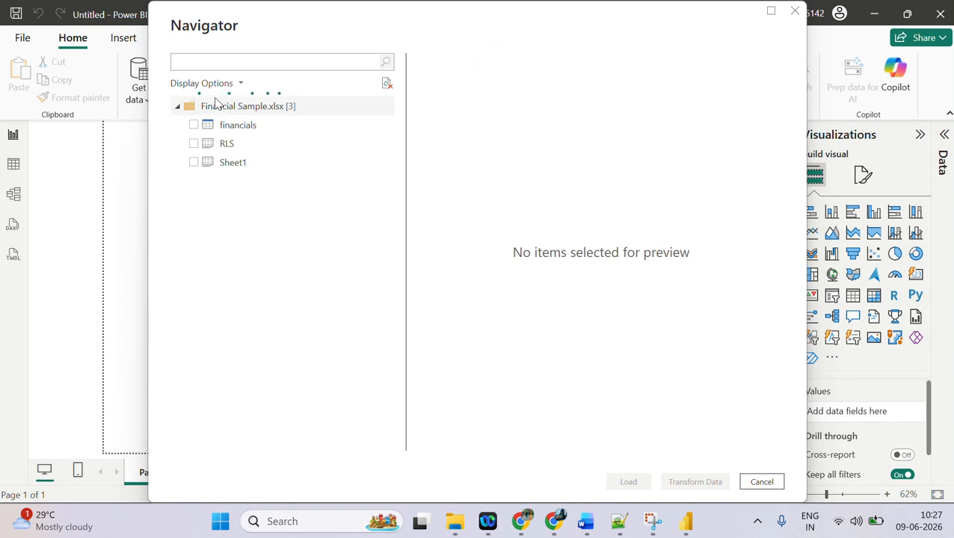
pyautogui.click(195, 163)
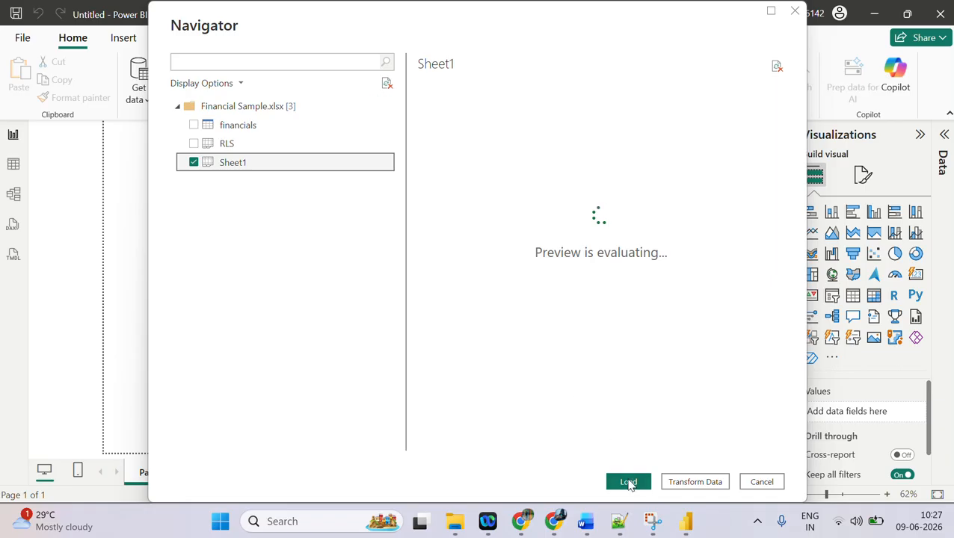
pyautogui.click(628, 482)
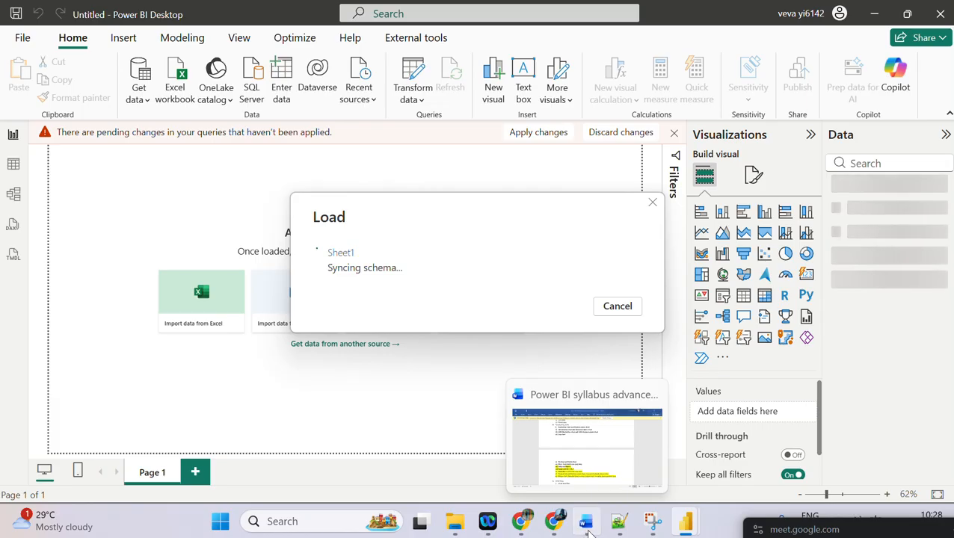
# Step: Switch to the Power BI Batch 7 add-on notes in Notepad++ and highlight the Import Mode line under Connection Modes
pyautogui.click(588, 530)
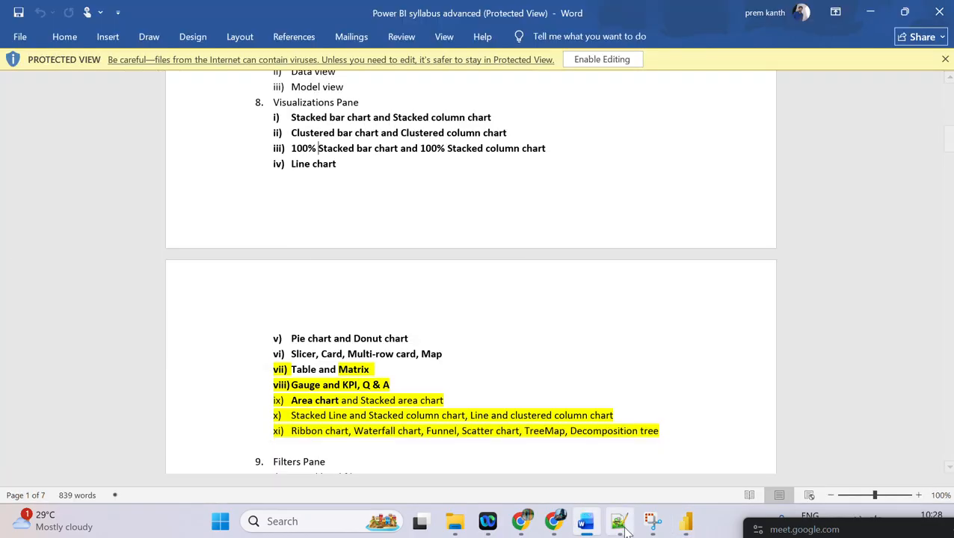
pyautogui.click(620, 527)
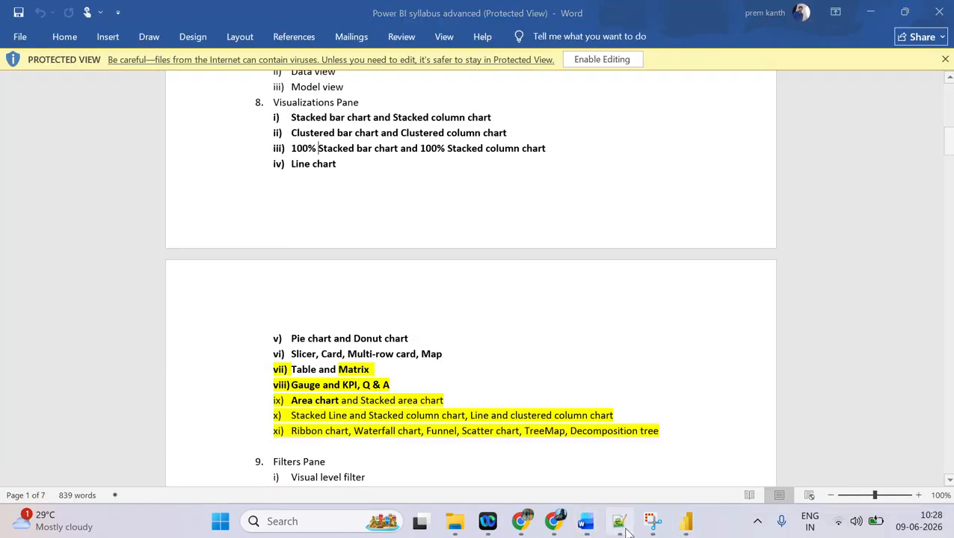
pyautogui.scroll(10, 478, 276)
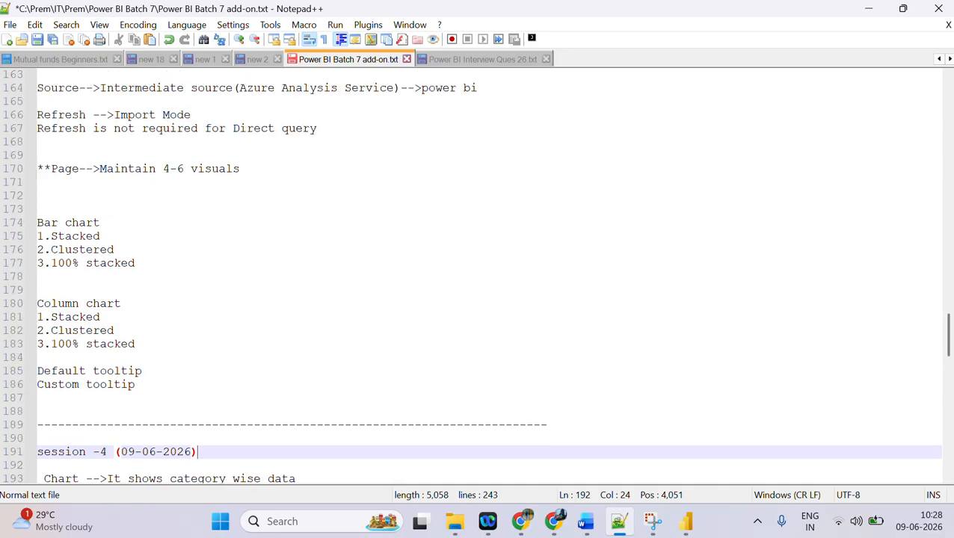
pyautogui.scroll(4, 479, 276)
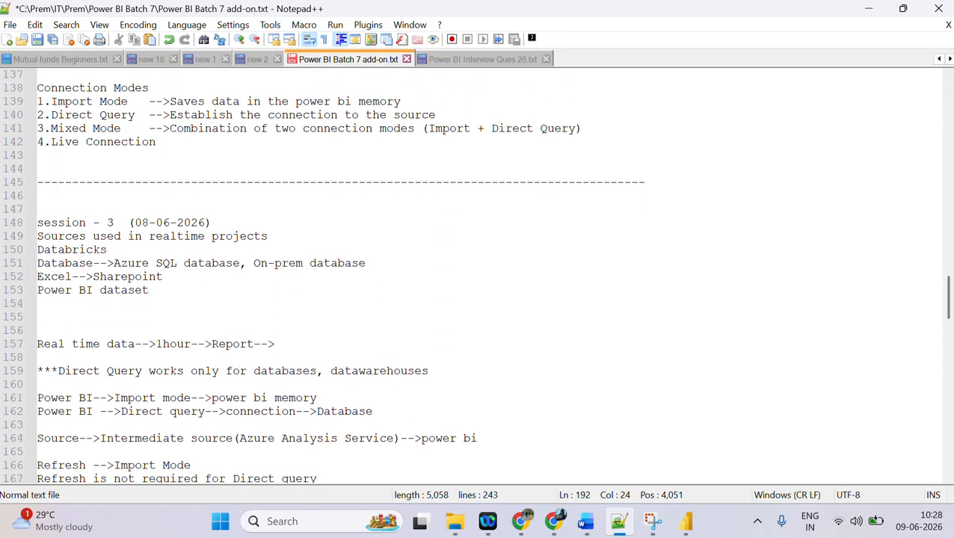
pyautogui.scroll(-2, 479, 276)
pyautogui.scroll(6, 478, 277)
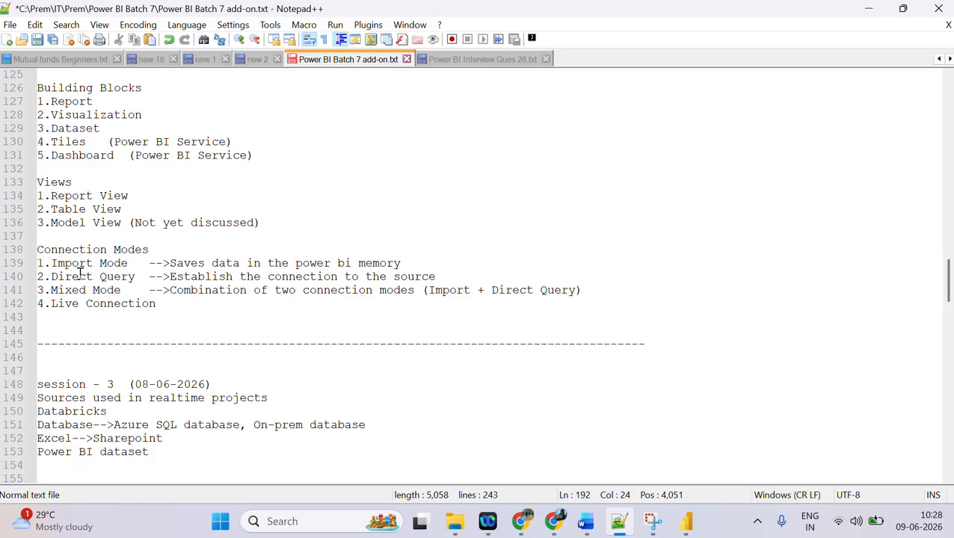
pyautogui.moveTo(403, 263); pyautogui.dragTo(36, 263)
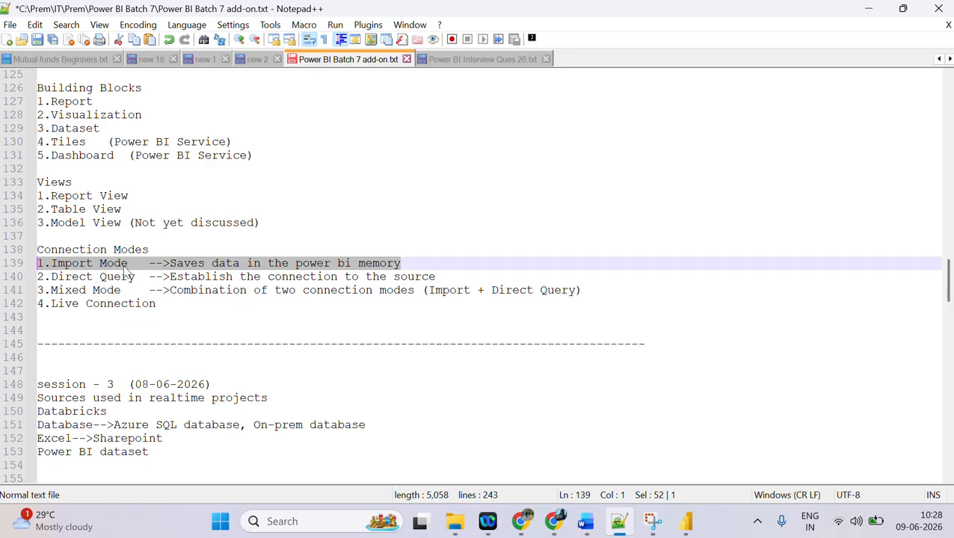
pyautogui.click(867, 9)
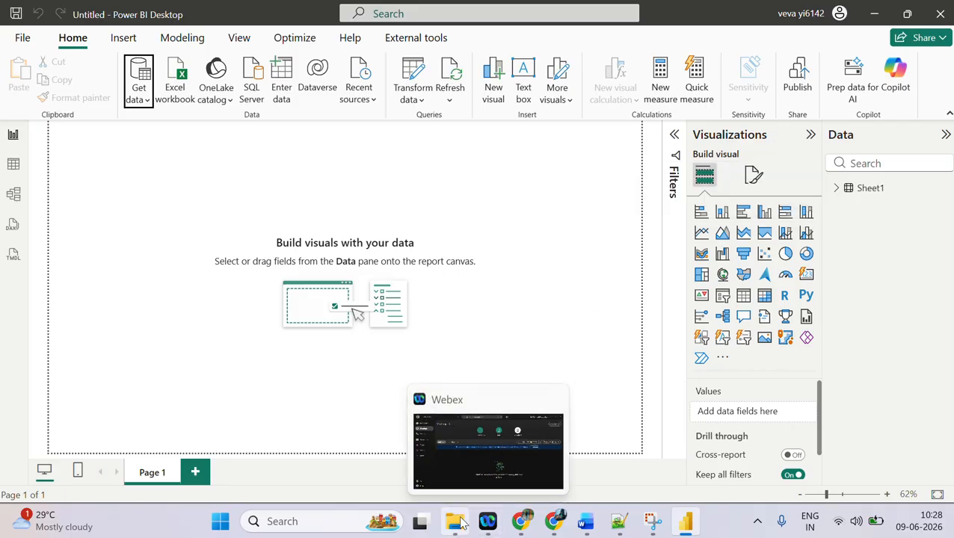
# Step: Switch back to Power BI Desktop and expand the Sheet1 table to examine its fields
pyautogui.moveTo(458, 523)
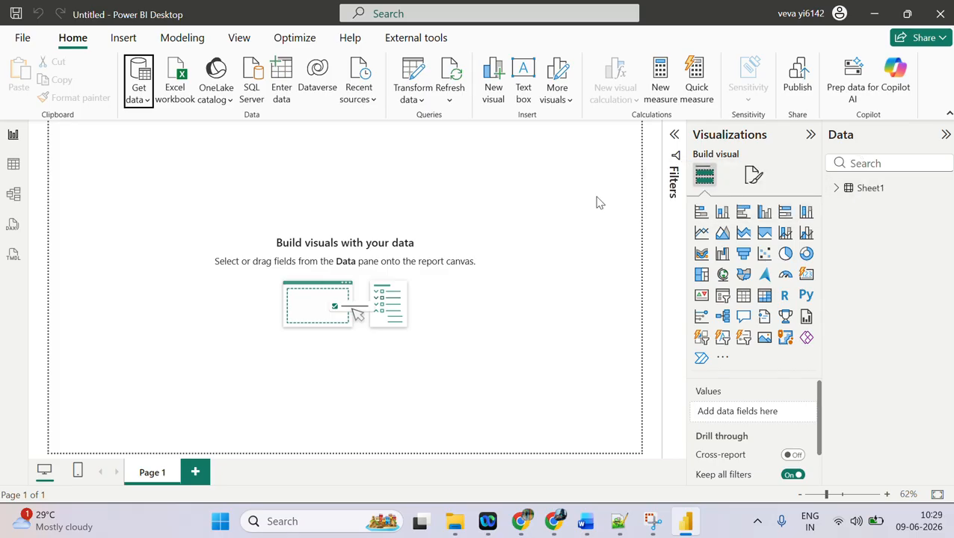
pyautogui.click(839, 192)
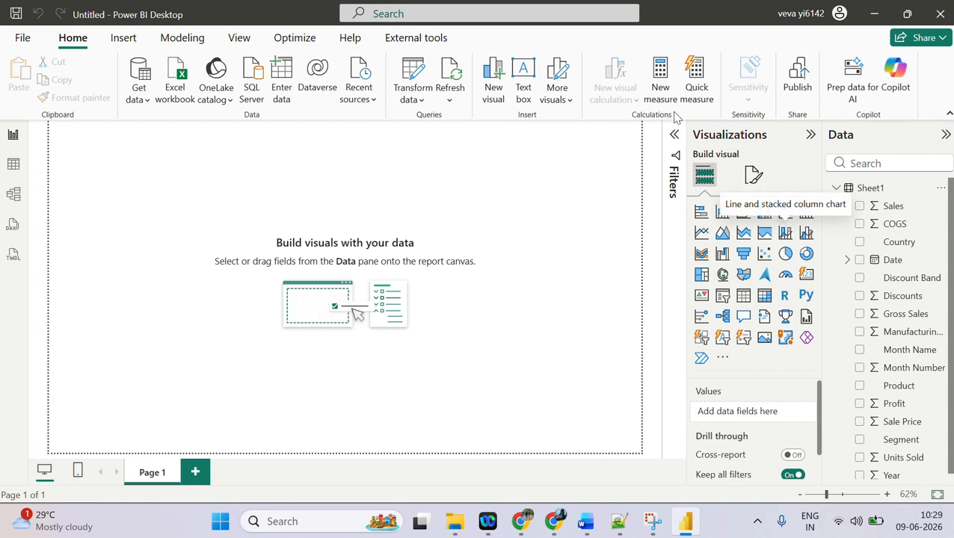
pyautogui.click(501, 28)
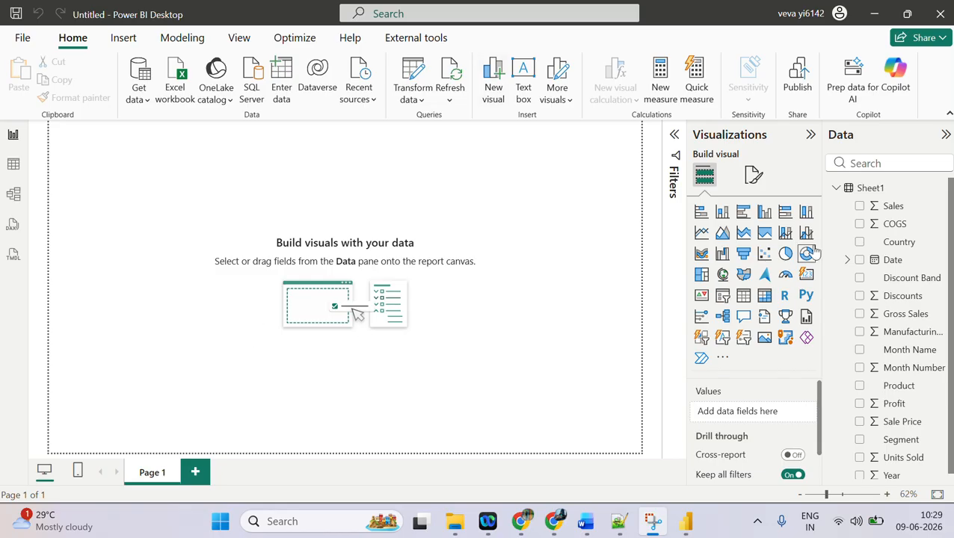
pyautogui.click(833, 189)
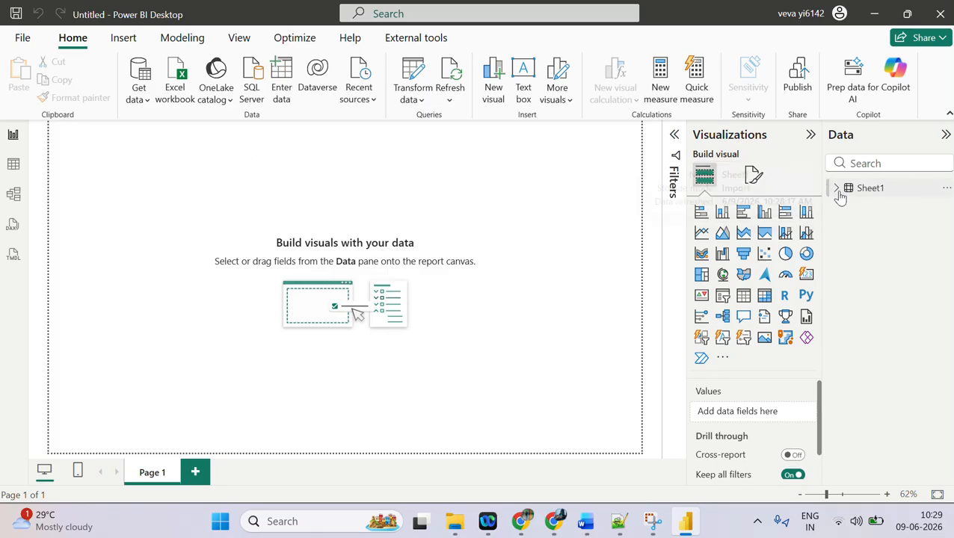
pyautogui.click(837, 189)
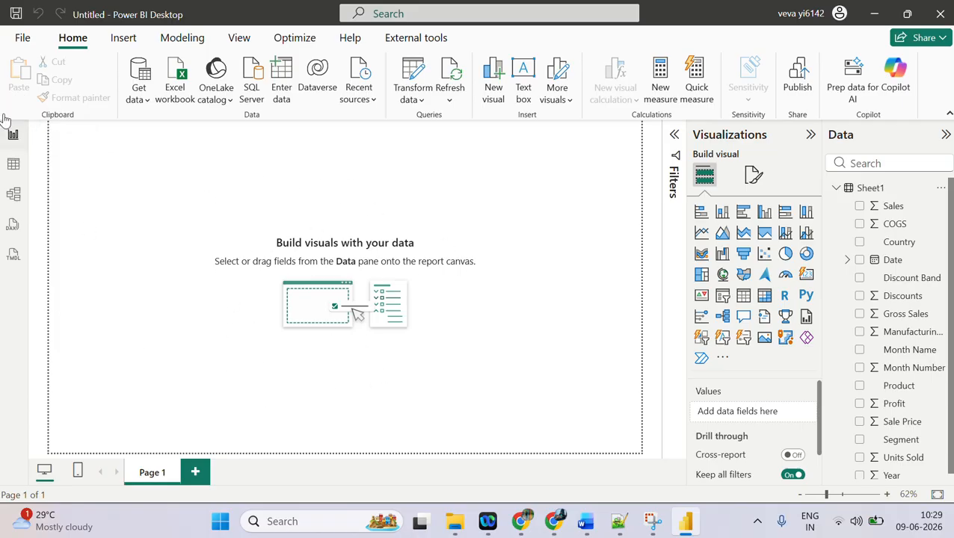
# Step: Examine Sheet1's rows and columns in Table view, compare them with Report view, and return to Report view
pyautogui.click(12, 163)
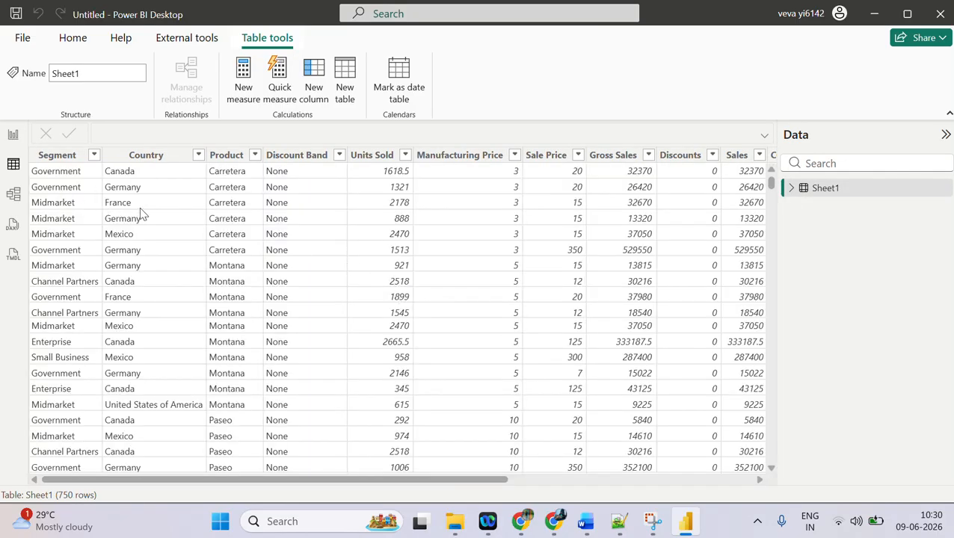
pyautogui.click(791, 187)
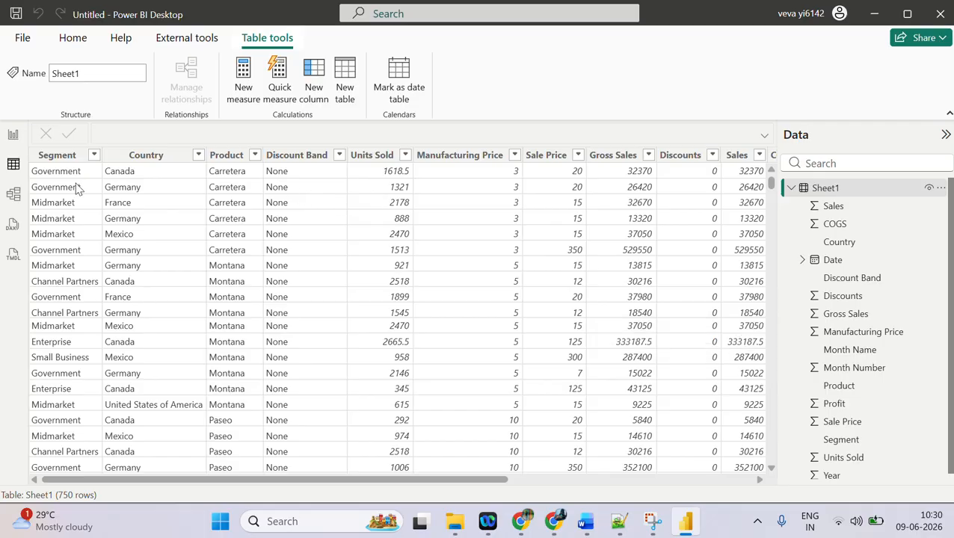
pyautogui.click(13, 135)
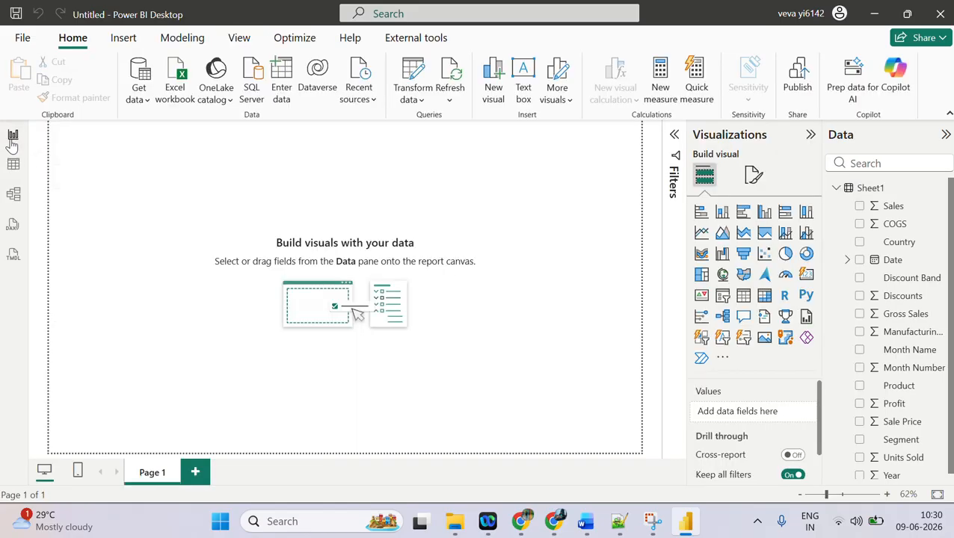
pyautogui.click(14, 165)
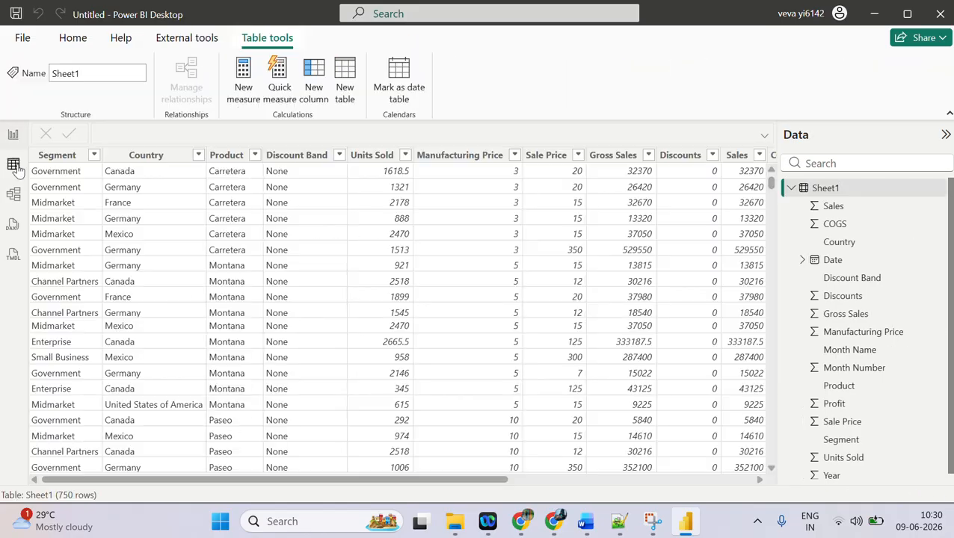
pyautogui.click(791, 187)
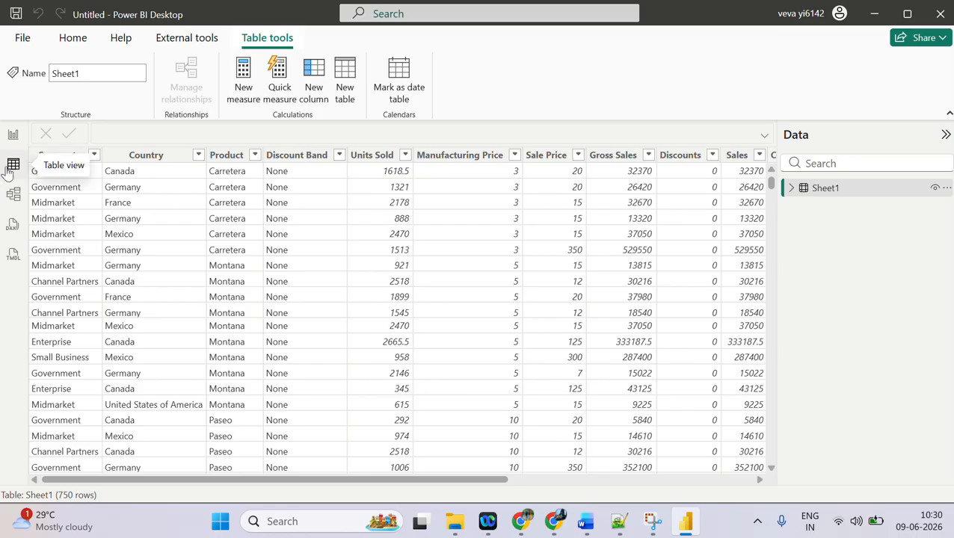
pyautogui.click(12, 137)
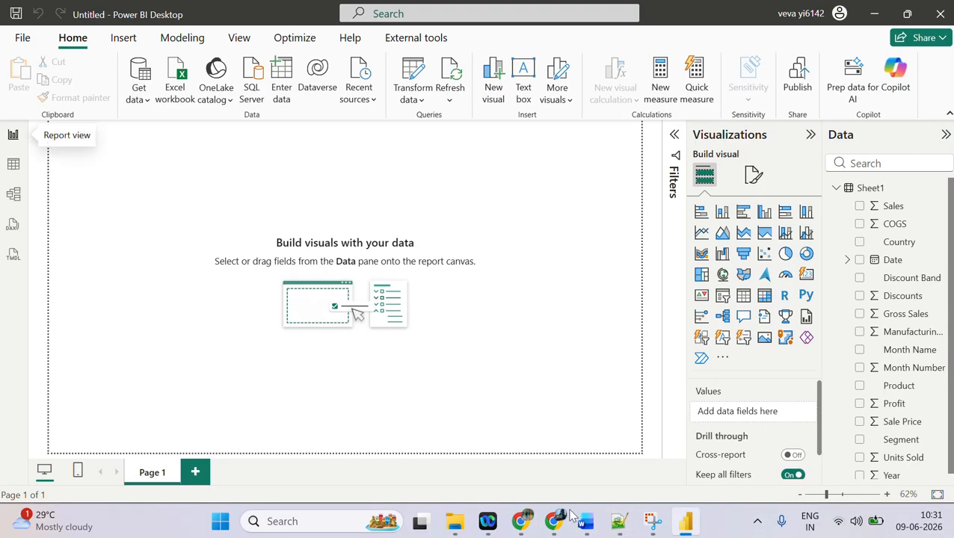
# Step: Switch to the Power BI Batch 7 add-on notes in Notepad++ and review them from Connection Modes through the session 4 chart, filter and data type topics
pyautogui.click(617, 448)
pyautogui.press('Down')
pyautogui.press('Down')
pyautogui.press('Down')
pyautogui.press('Down')
pyautogui.press('Down')
pyautogui.press('Down')
pyautogui.press('Down')
pyautogui.press('Down')
pyautogui.press('Down')
pyautogui.press('Down')
pyautogui.press('Down')
pyautogui.press('Down')
pyautogui.press('Down')
pyautogui.press('Down')
pyautogui.press('Down')
pyautogui.press('Down')
pyautogui.press('Down')
pyautogui.press('Down')
pyautogui.press('Down')
pyautogui.press('Down')
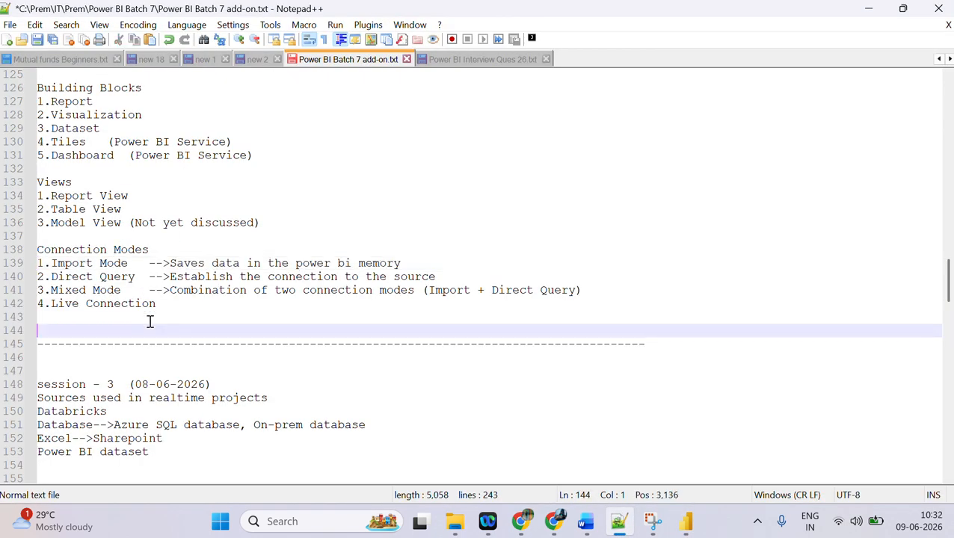
pyautogui.press('Down')
pyautogui.press('Down')
pyautogui.press('Down')
pyautogui.press('Down')
pyautogui.press('Down')
pyautogui.press('Down')
pyautogui.press('Down')
pyautogui.press('Down')
pyautogui.press('Down')
pyautogui.press('Down')
pyautogui.press('Down')
pyautogui.press('Down')
pyautogui.press('Down')
pyautogui.press('Down')
pyautogui.press('Down')
pyautogui.press('Down')
pyautogui.press('Down')
pyautogui.press('Down')
pyautogui.press('Down')
pyautogui.press('Down')
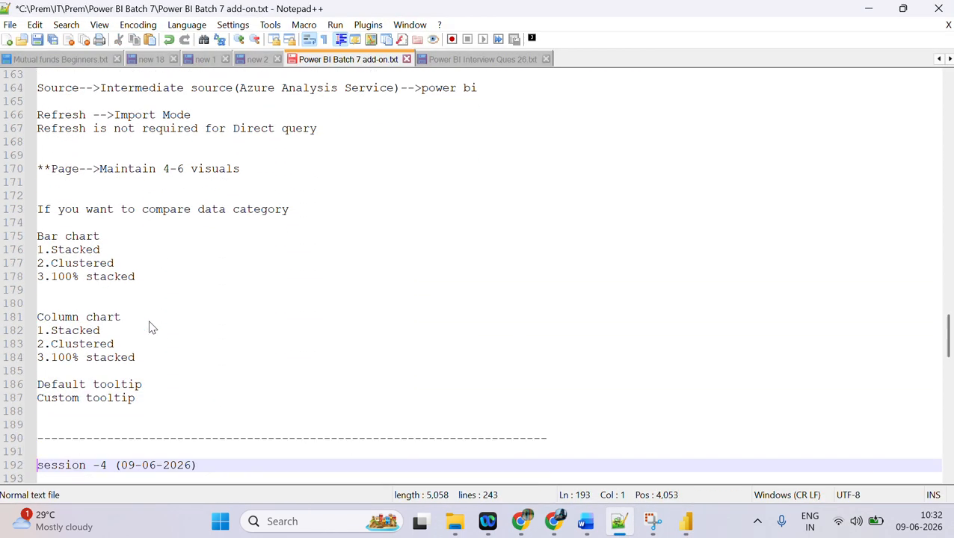
pyautogui.scroll(-5, 486, 276)
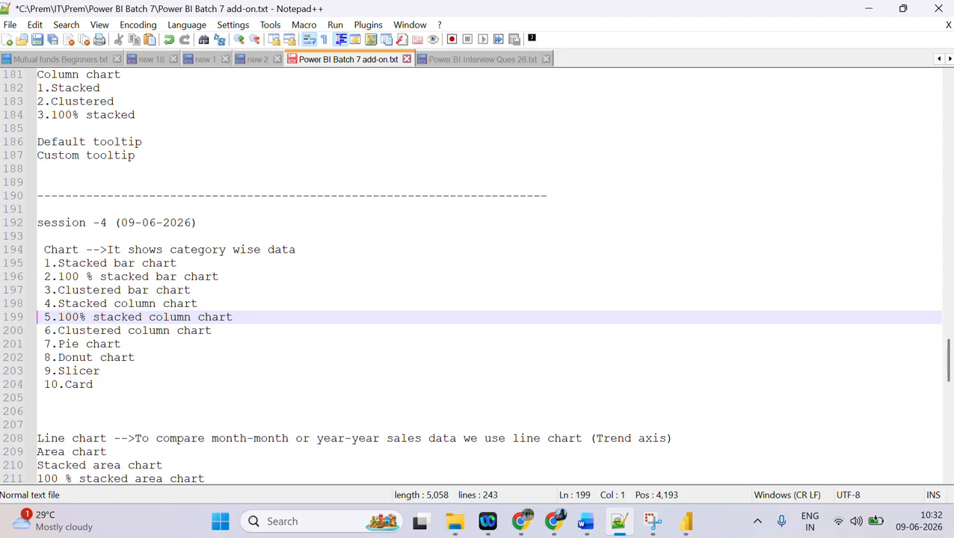
pyautogui.scroll(-3, 485, 275)
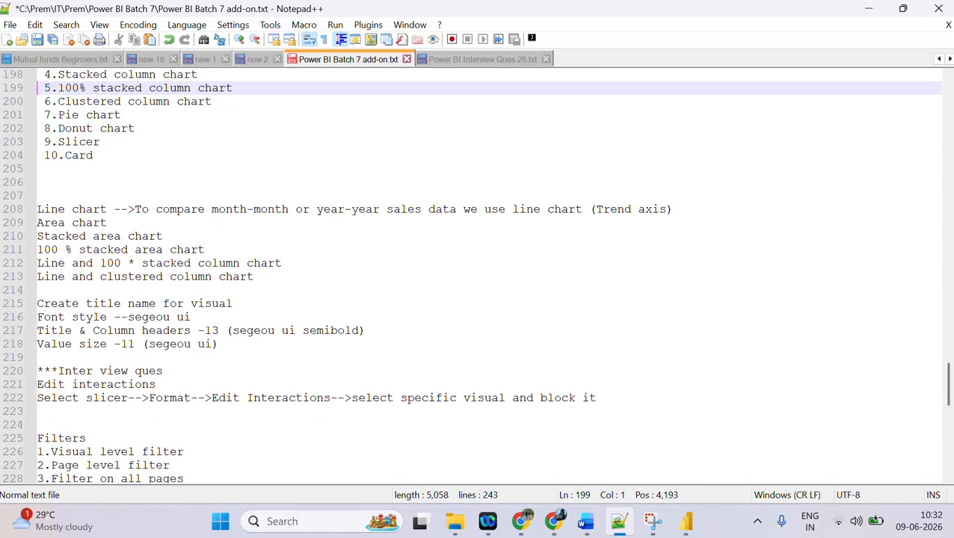
pyautogui.press('Down')
pyautogui.press('Down')
pyautogui.press('Down')
pyautogui.press('Down')
pyautogui.press('Down')
pyautogui.press('Down')
pyautogui.press('Down')
pyautogui.press('Down')
pyautogui.press('Down')
pyautogui.press('Down')
pyautogui.press('Down')
pyautogui.press('Down')
pyautogui.press('Down')
pyautogui.press('Down')
pyautogui.press('Down')
pyautogui.press('Down')
pyautogui.press('Down')
pyautogui.press('Down')
pyautogui.press('Down')
pyautogui.press('Down')
pyautogui.press('Down')
pyautogui.press('Down')
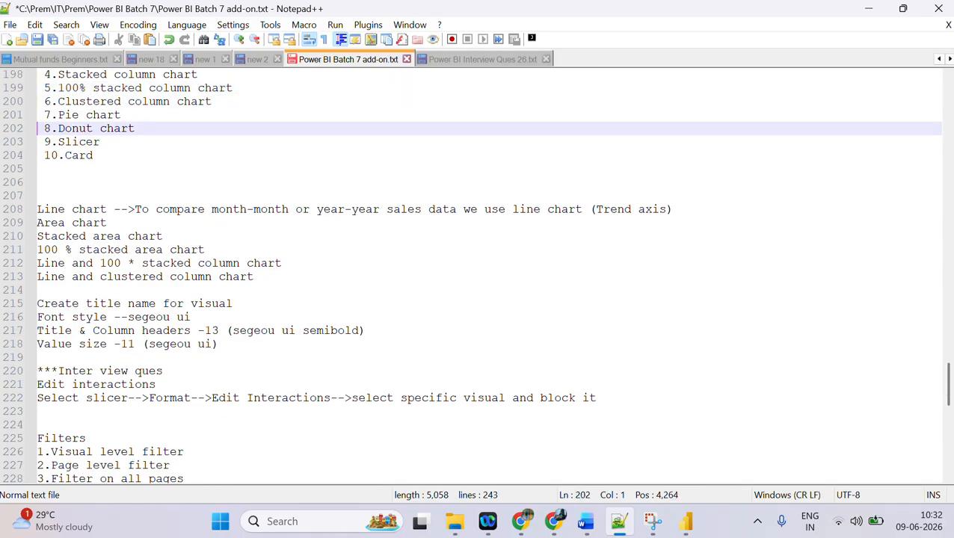
pyautogui.press('Down')
pyautogui.press('Down')
pyautogui.press('Down')
pyautogui.press('Down')
pyautogui.press('Down')
pyautogui.press('Down')
pyautogui.press('Down')
pyautogui.press('Down')
pyautogui.press('Down')
pyautogui.press('Down')
pyautogui.press('Down')
pyautogui.press('Down')
pyautogui.press('Down')
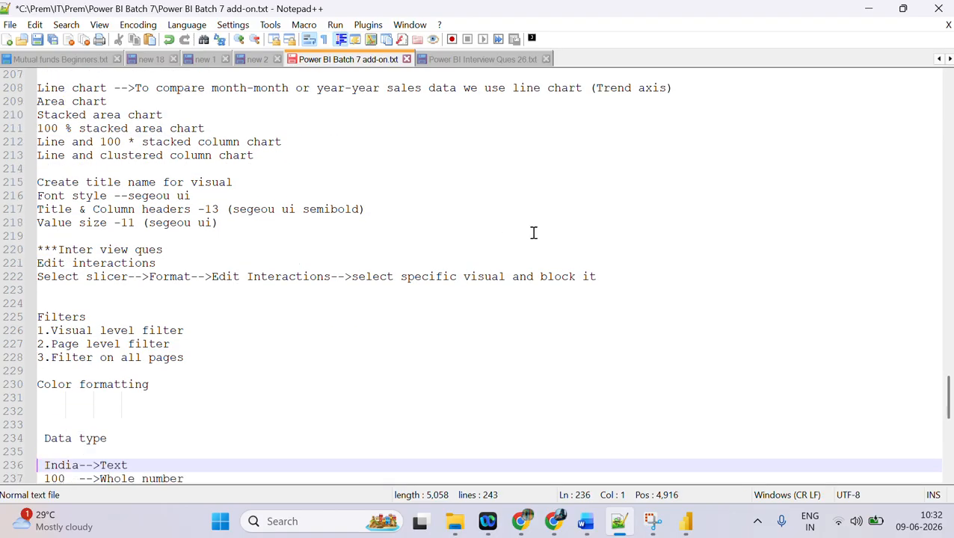
# Step: Switch back to Power BI Desktop, insert an empty line chart on Page 1 and enlarge it on the canvas
pyautogui.click(693, 531)
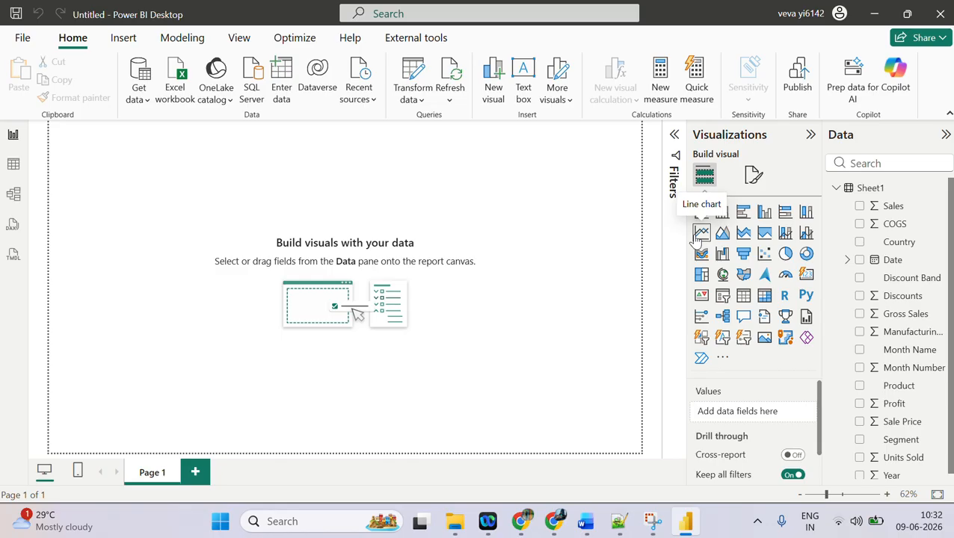
pyautogui.click(700, 233)
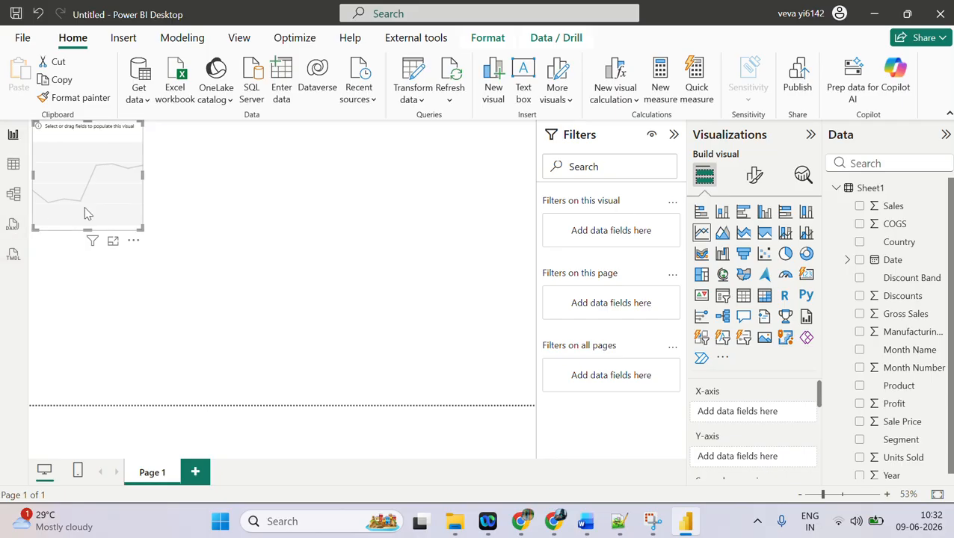
pyautogui.moveTo(135, 236); pyautogui.dragTo(358, 391)
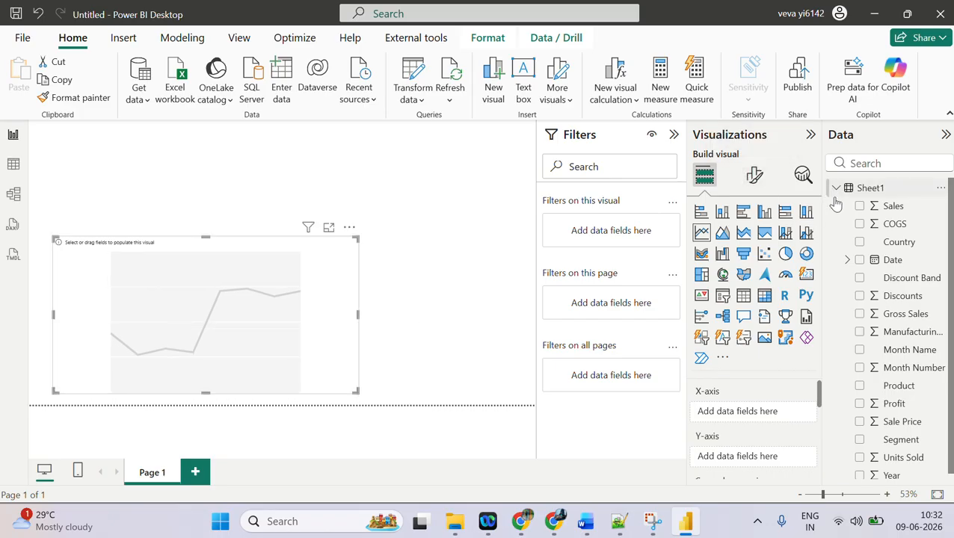
# Step: Add Date to the line chart's X-axis and remove its Quarter and Day levels, keeping Year and Month
pyautogui.click(859, 260)
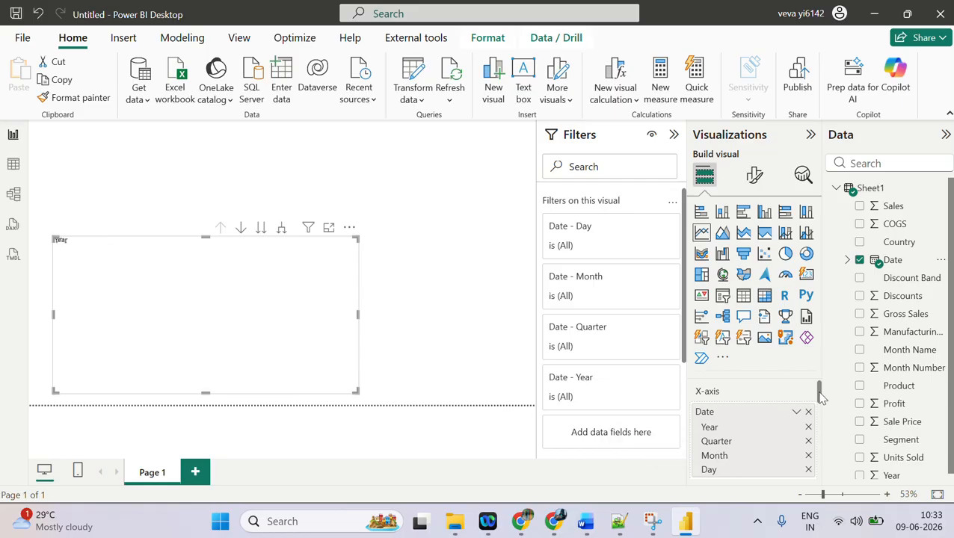
pyautogui.moveTo(819, 394)
pyautogui.mouseDown()
pyautogui.moveTo(828, 408)
pyautogui.moveTo(819, 390)
pyautogui.mouseUp()
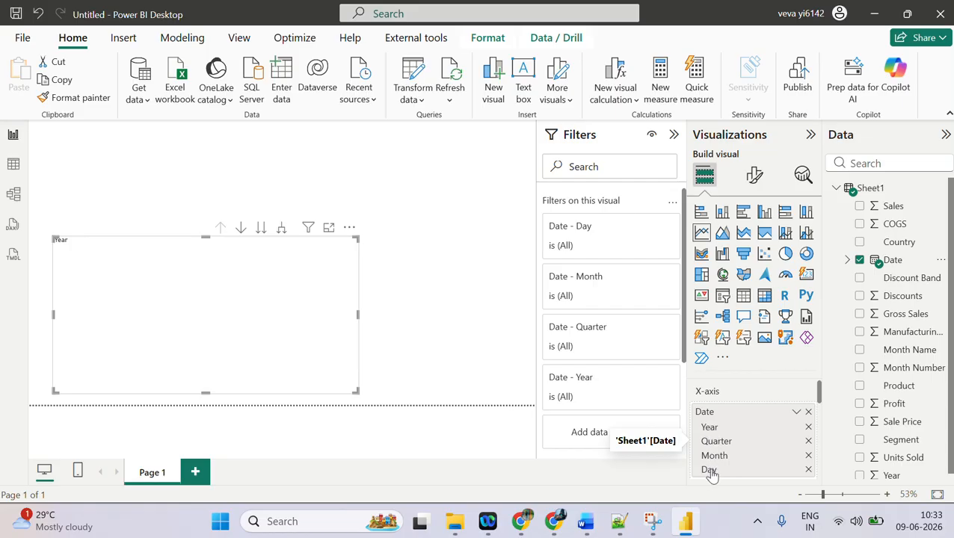
pyautogui.click(808, 441)
pyautogui.click(808, 456)
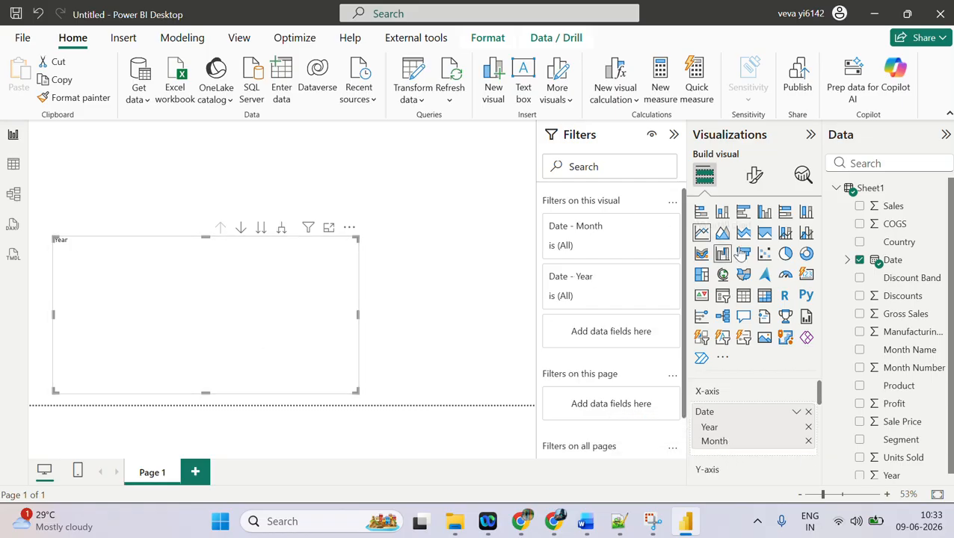
# Step: Plot Sales on the line chart, widened across the page, and expand its date axis down to the Year and Month level
pyautogui.click(859, 207)
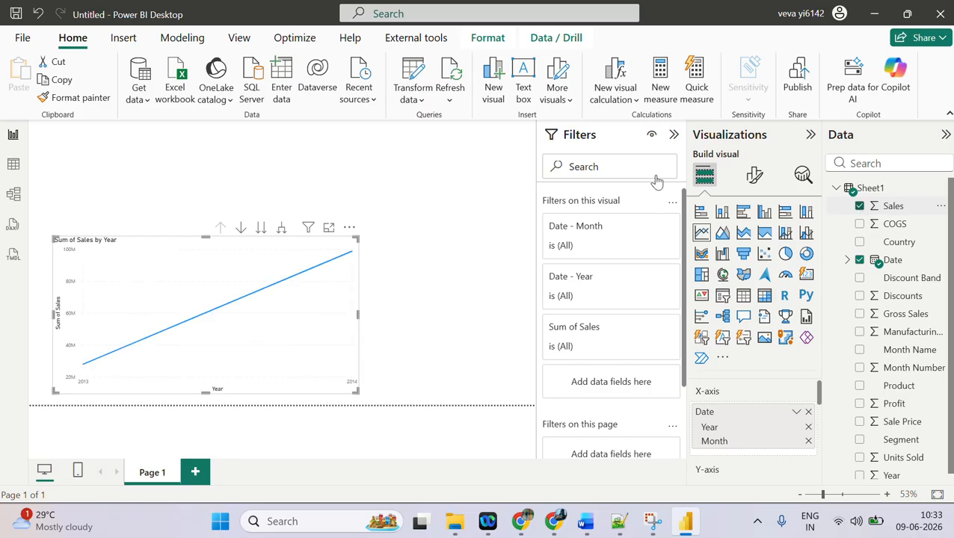
pyautogui.moveTo(355, 391); pyautogui.dragTo(482, 369)
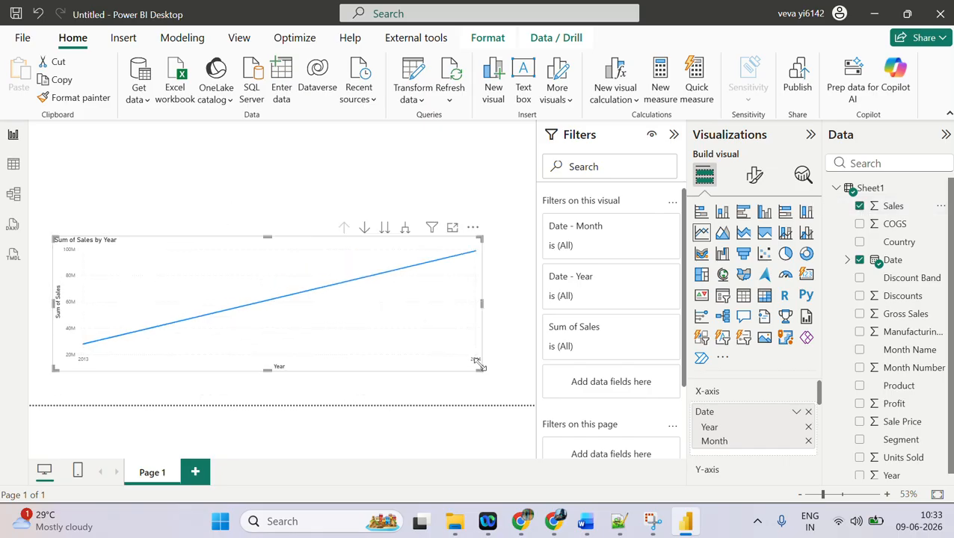
pyautogui.click(403, 230)
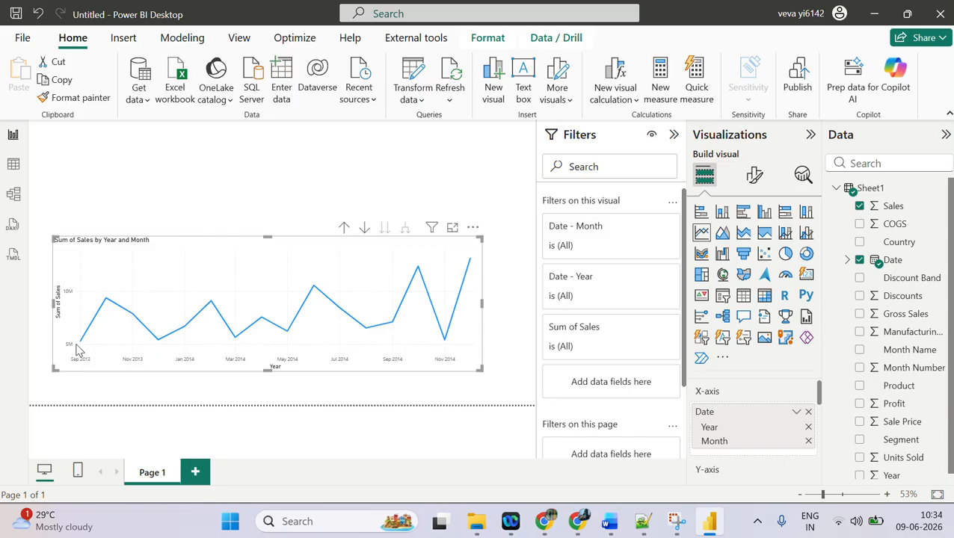
pyautogui.click(506, 34)
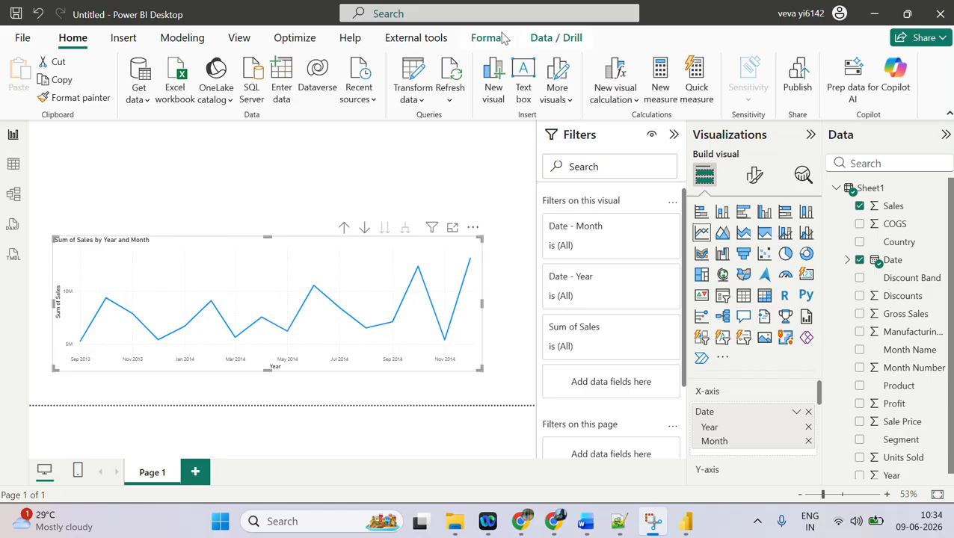